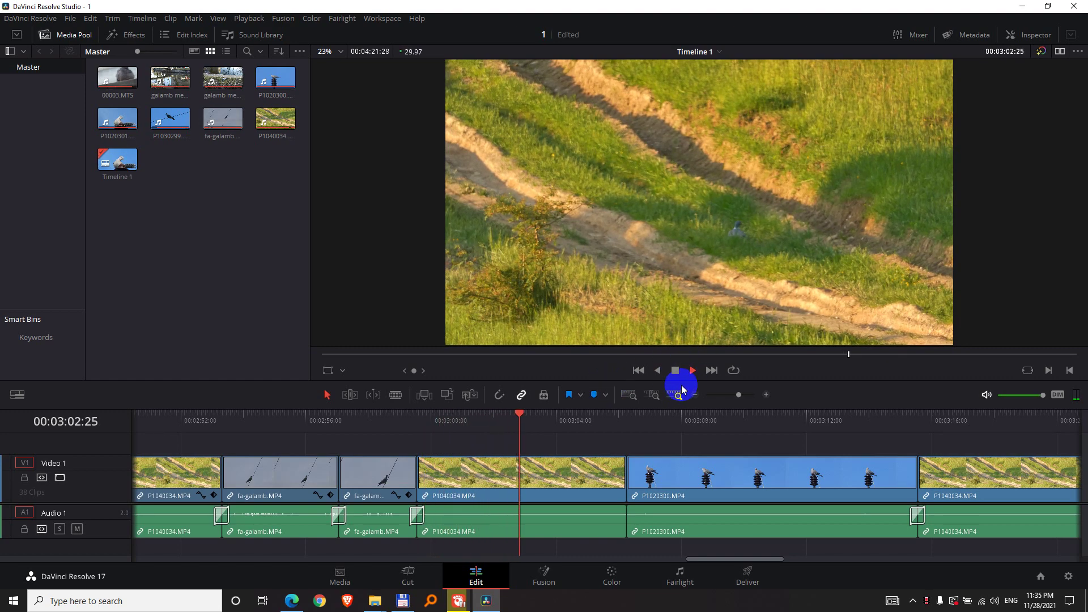
# Play the grass-field clip P1040034 from its start, then select it on the timeline
pyautogui.click(675, 371)
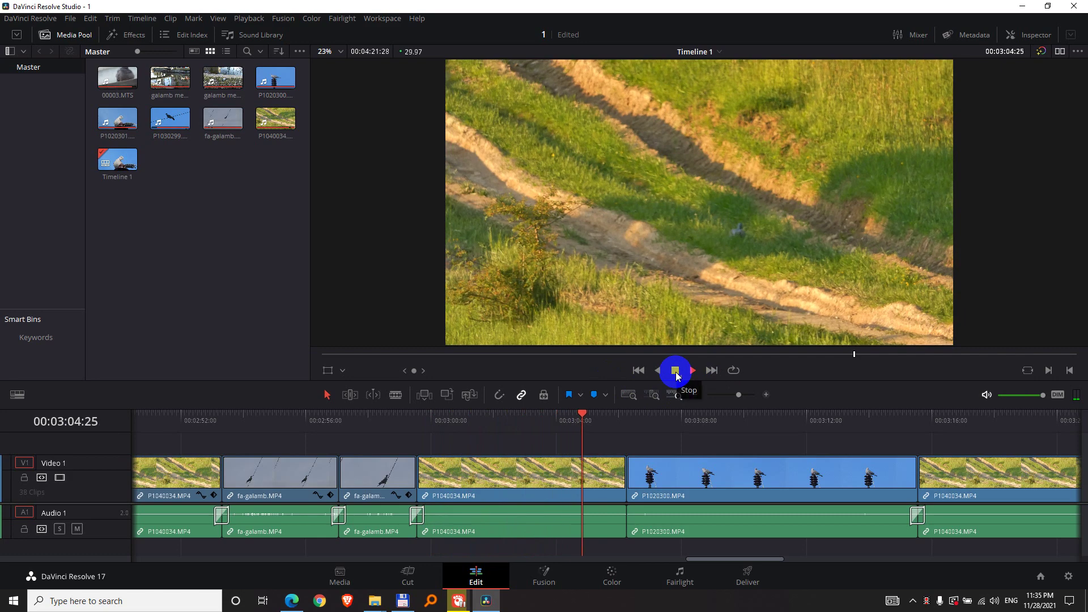
pyautogui.click(674, 372)
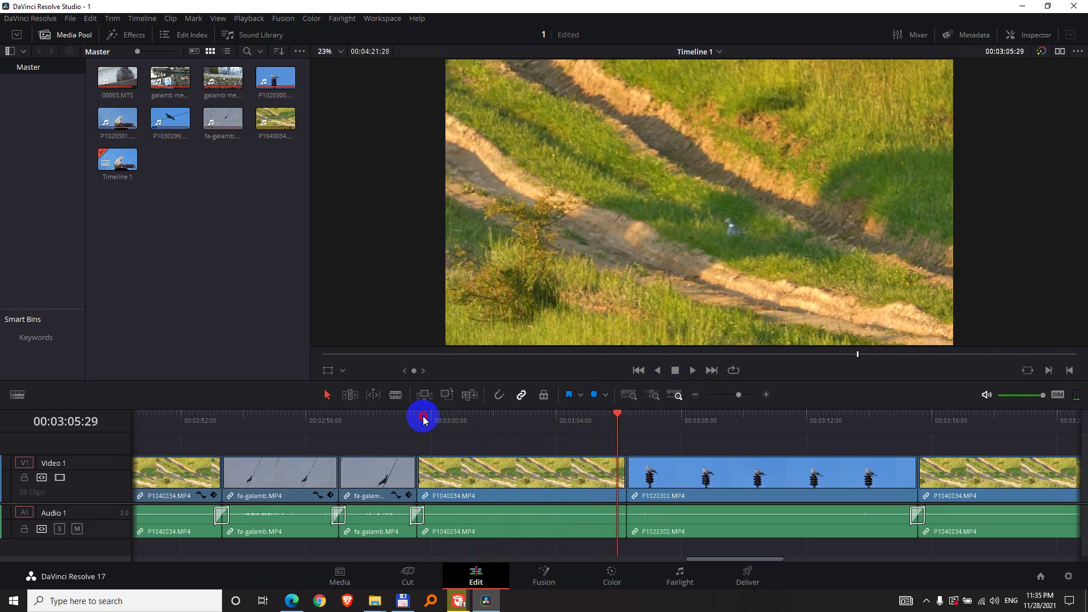
pyautogui.click(423, 419)
pyautogui.click(692, 371)
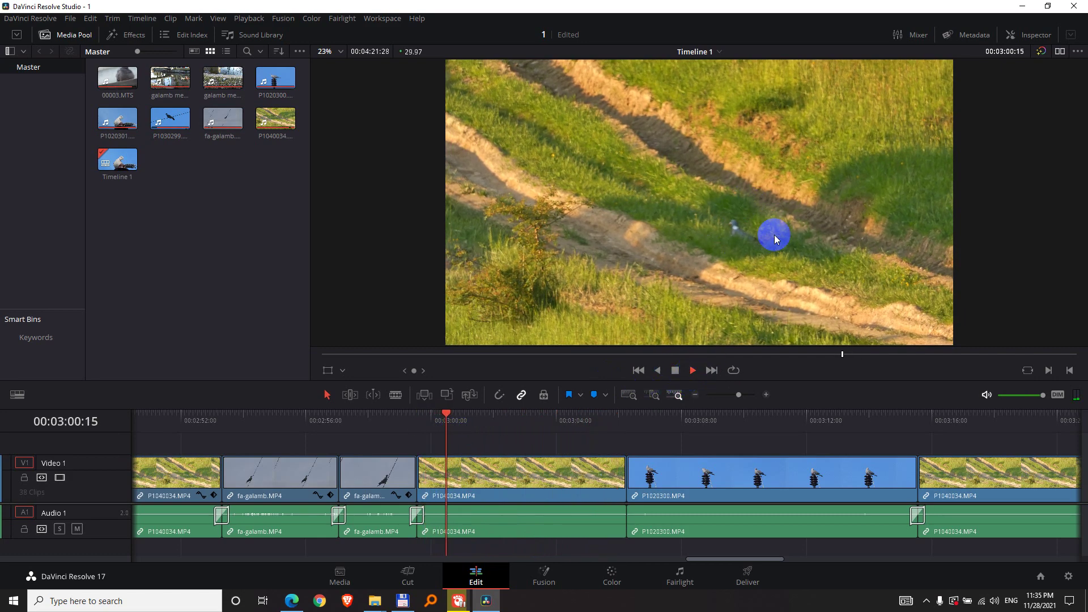
pyautogui.click(674, 371)
pyautogui.click(428, 420)
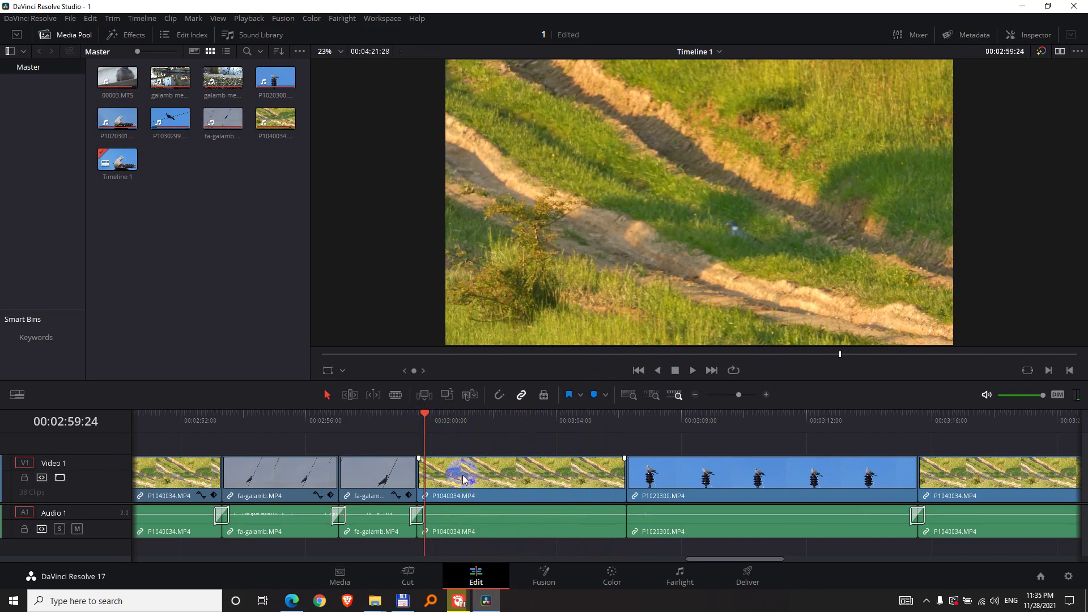
pyautogui.click(461, 473)
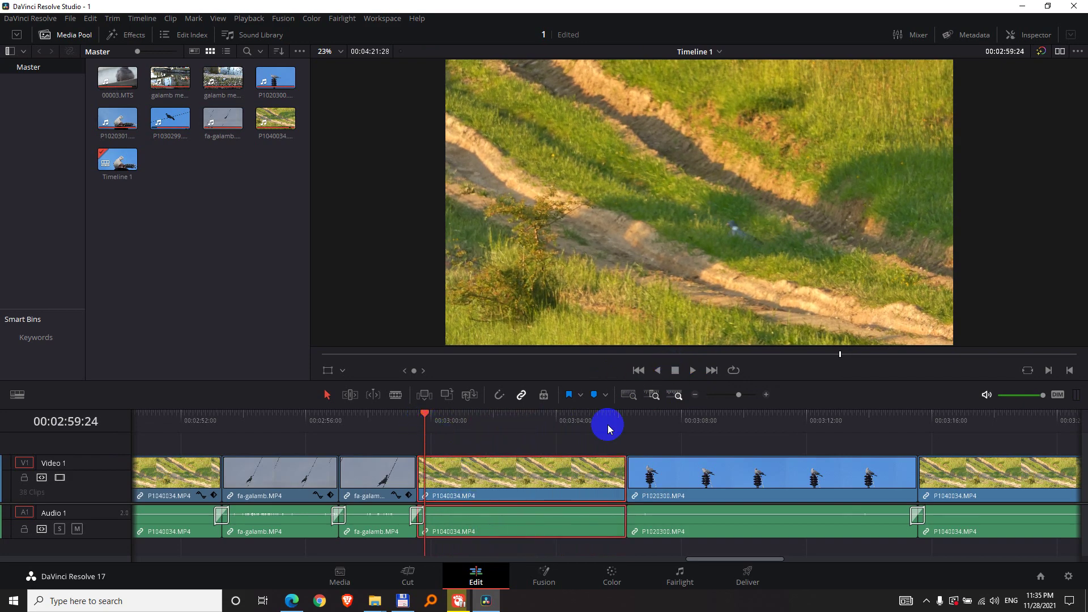
# Enable Dynamic Zoom for P1040034 in the Inspector's Video properties and view its ease choices
pyautogui.click(1033, 35)
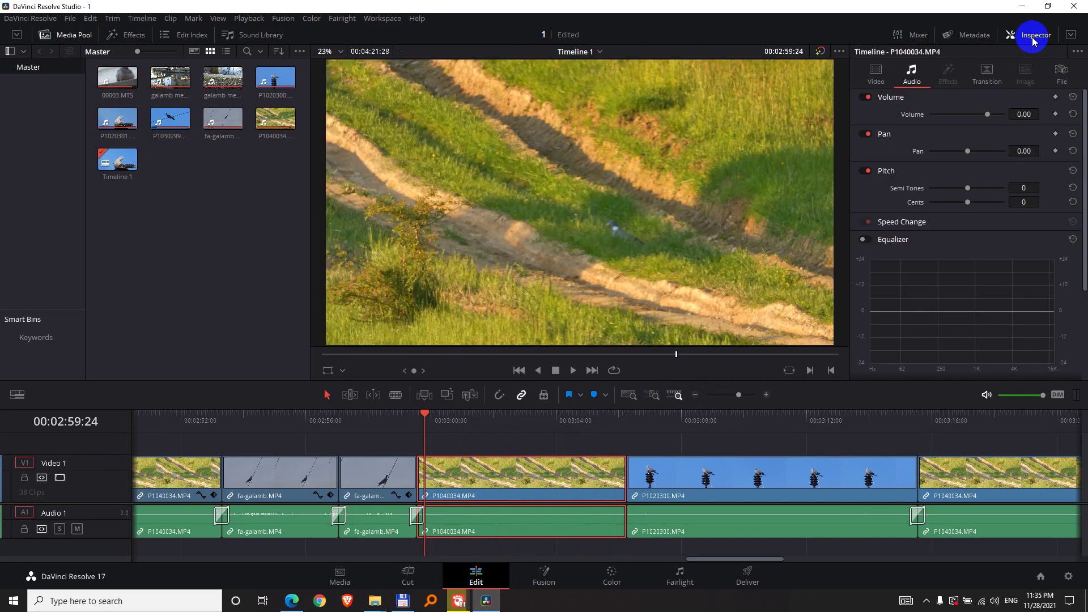
pyautogui.click(877, 74)
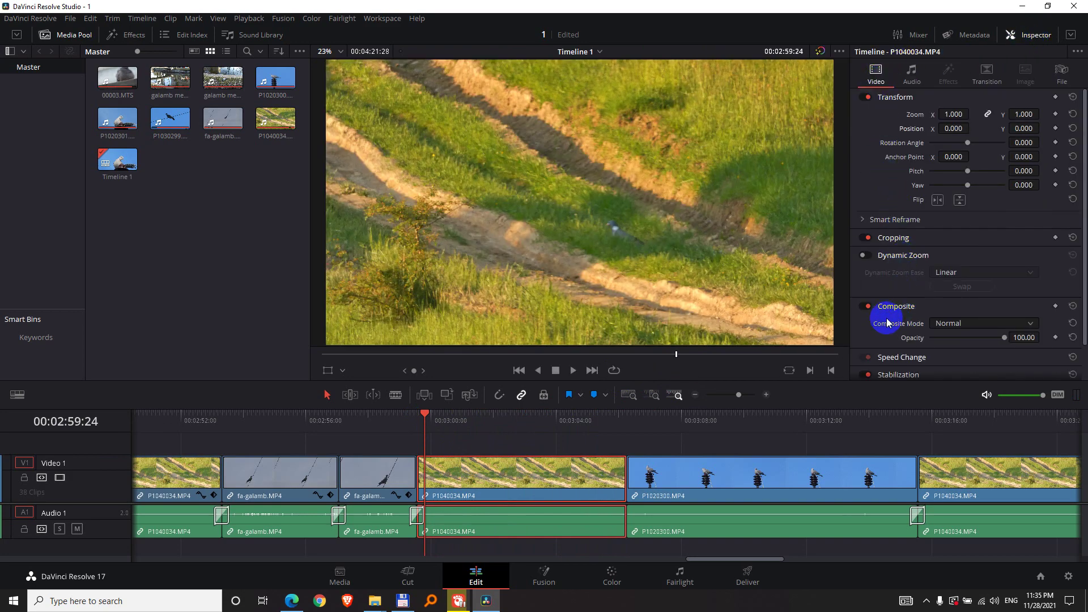
pyautogui.click(905, 261)
pyautogui.click(906, 261)
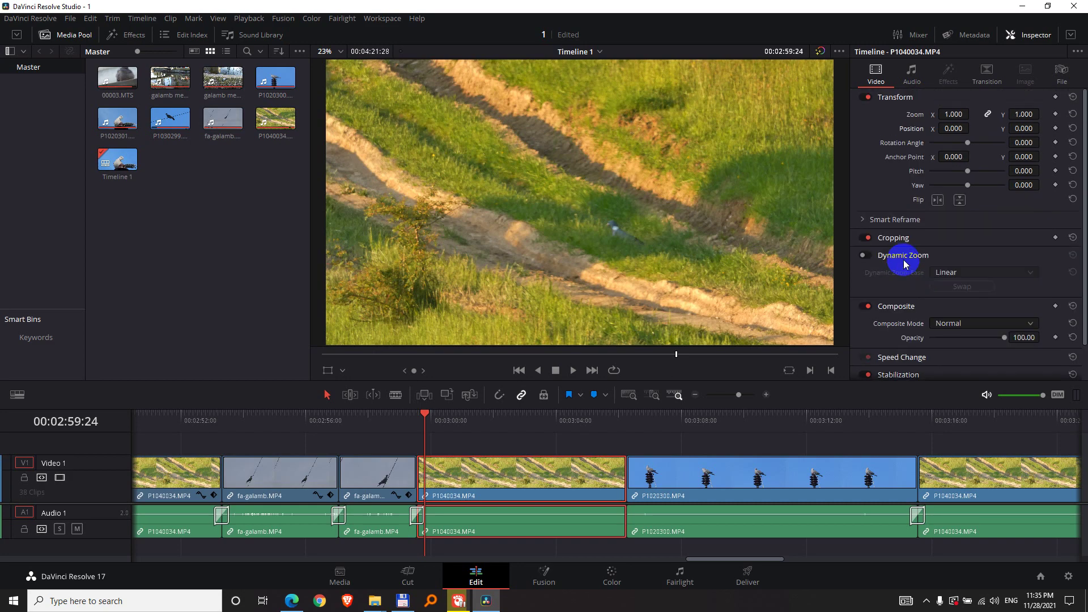
pyautogui.click(871, 256)
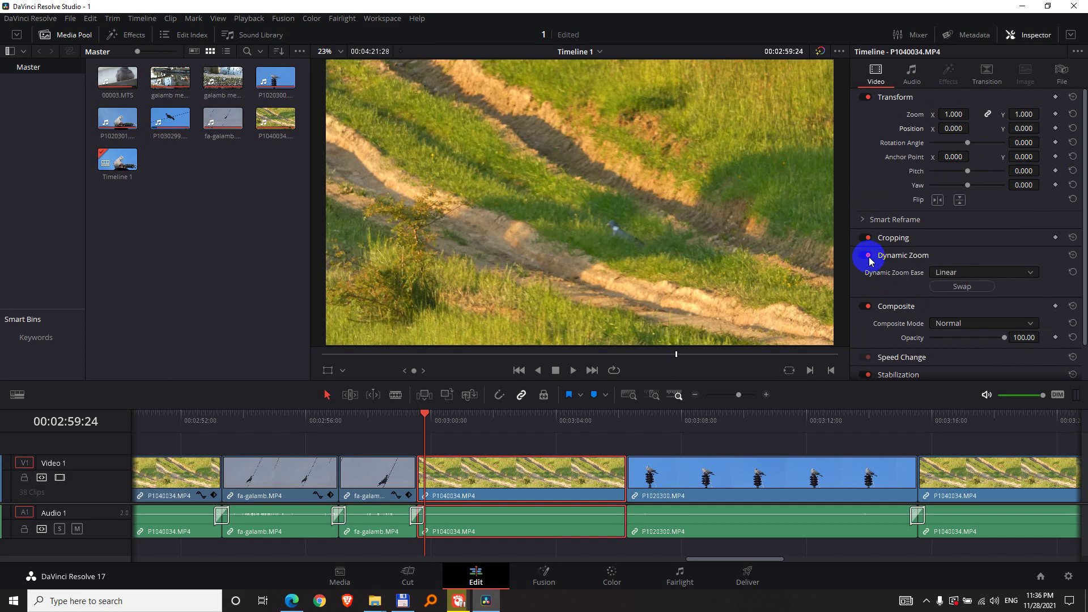
pyautogui.click(951, 273)
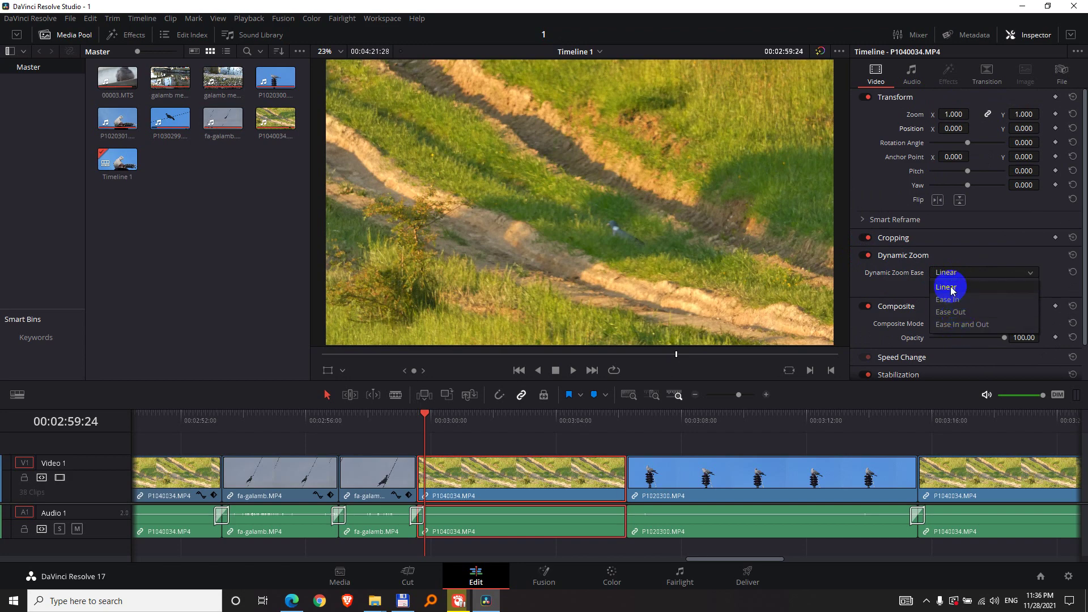
# Keep the Linear dynamic zoom ease and preview it
pyautogui.click(952, 290)
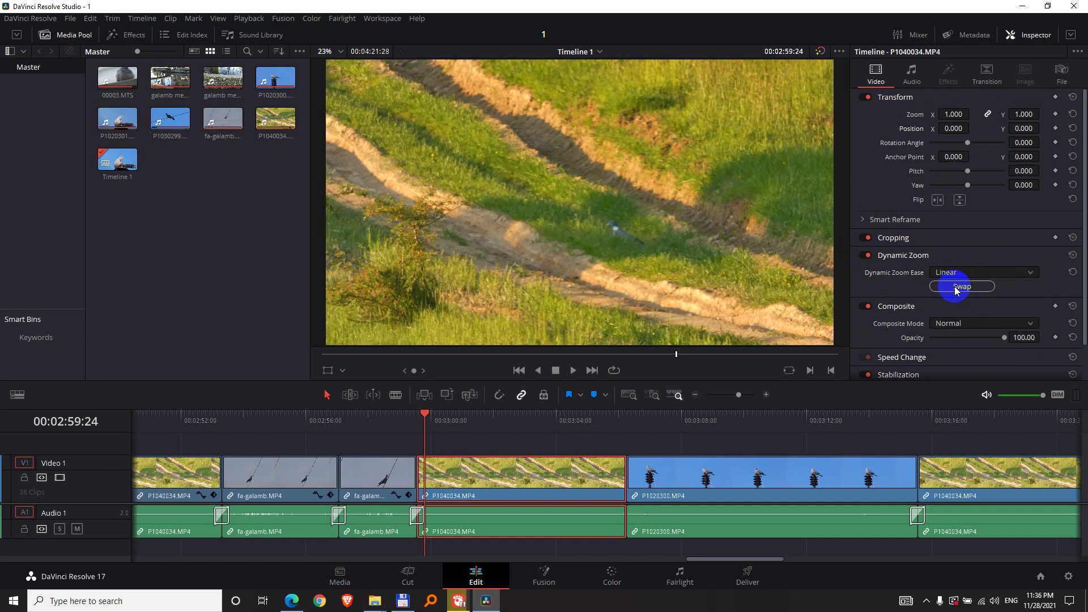
pyautogui.click(574, 371)
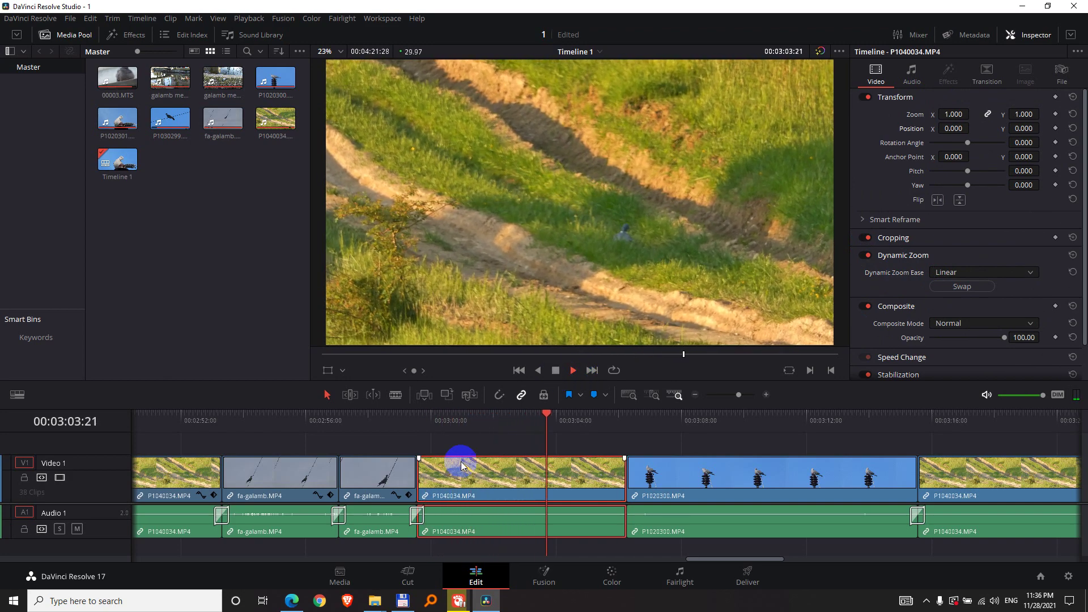
pyautogui.click(556, 371)
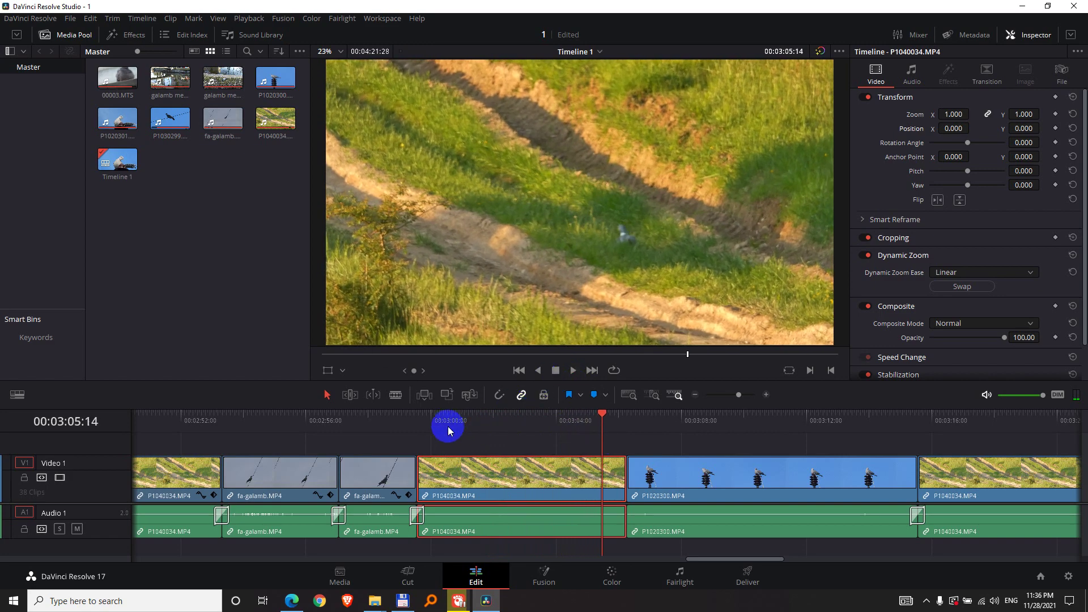
# Change the dynamic zoom ease to Ease In and play it from the clip start
pyautogui.click(425, 419)
pyautogui.click(982, 273)
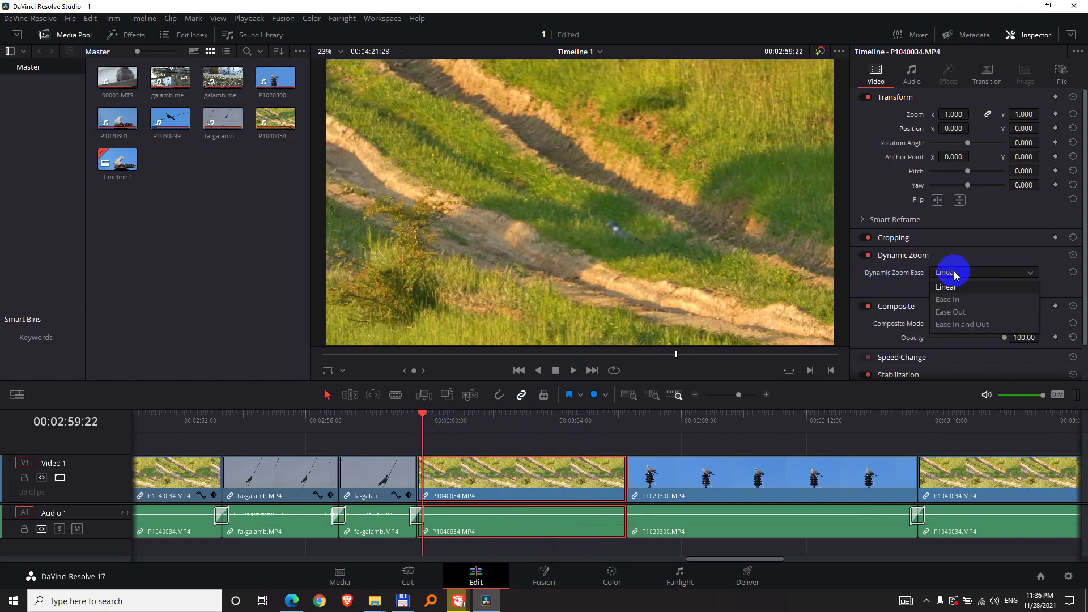
pyautogui.click(951, 300)
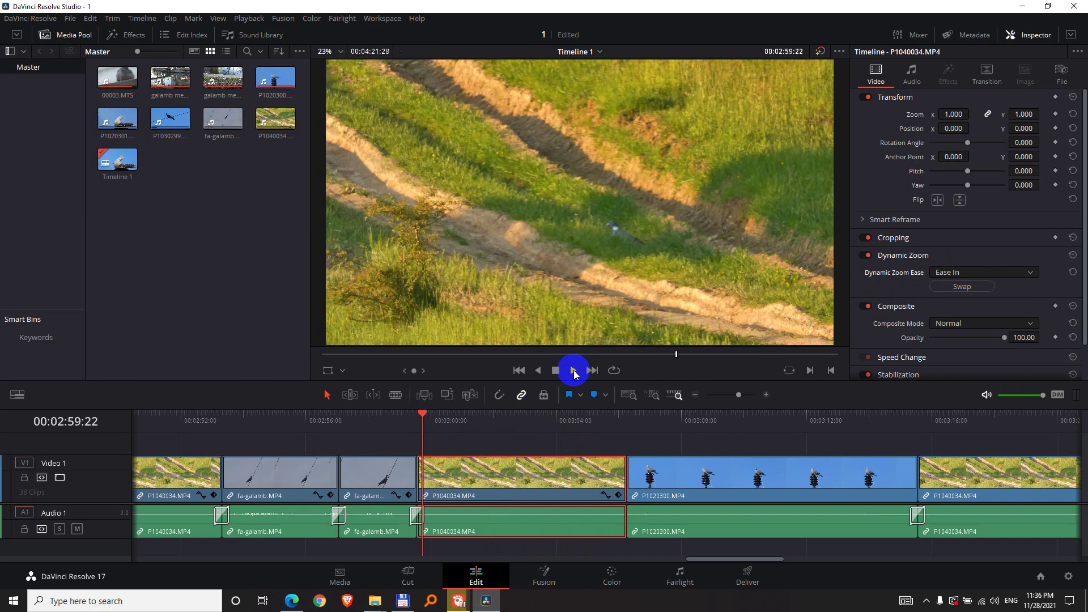
pyautogui.click(574, 370)
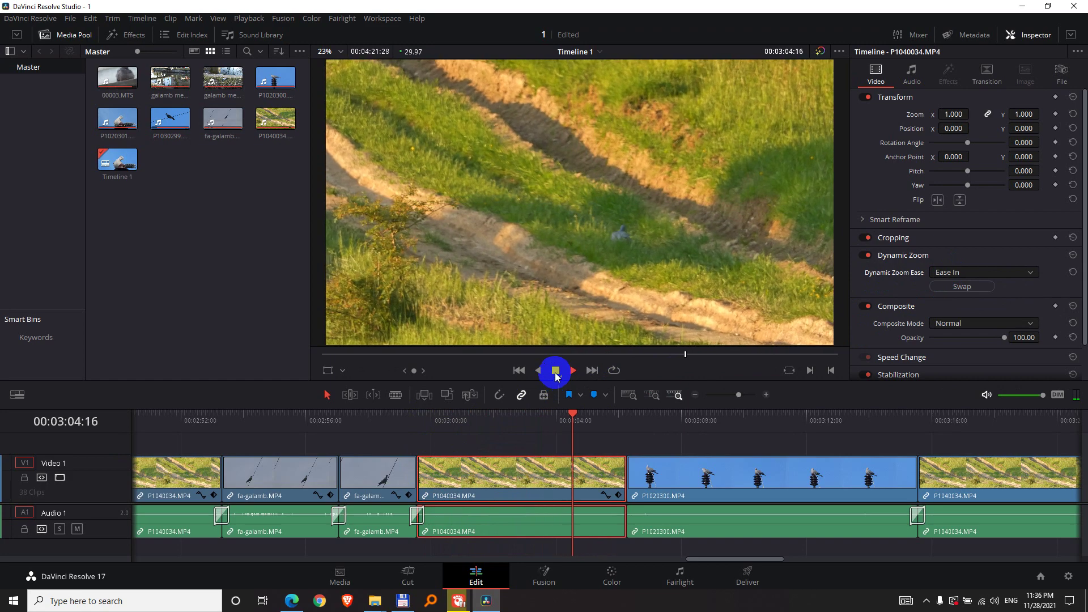
# Set the dynamic zoom ease to Ease Out and preview it from the clip start
pyautogui.click(554, 370)
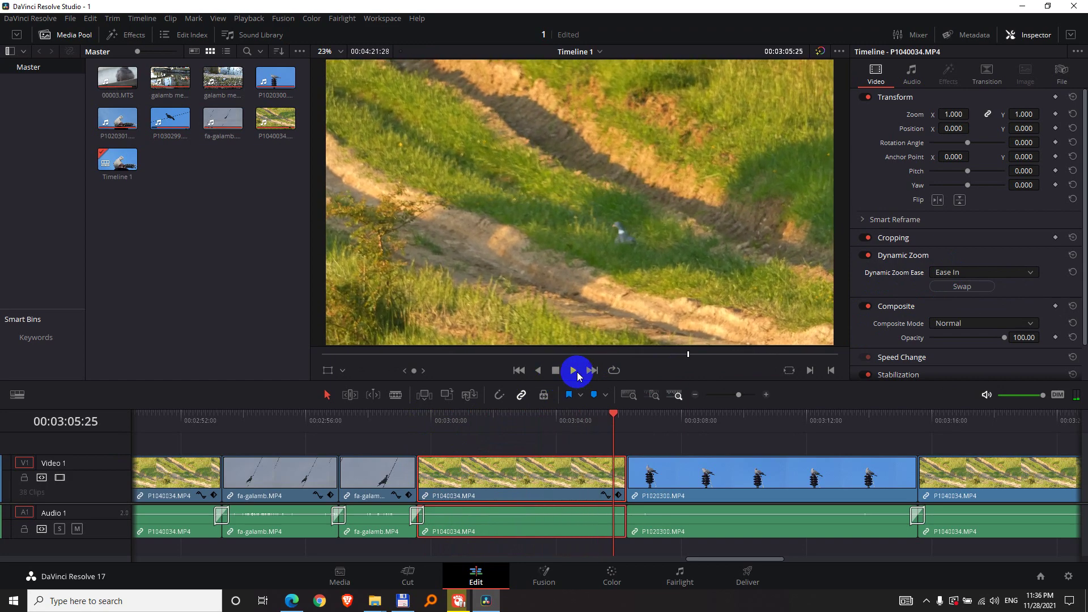
pyautogui.click(428, 419)
pyautogui.click(982, 272)
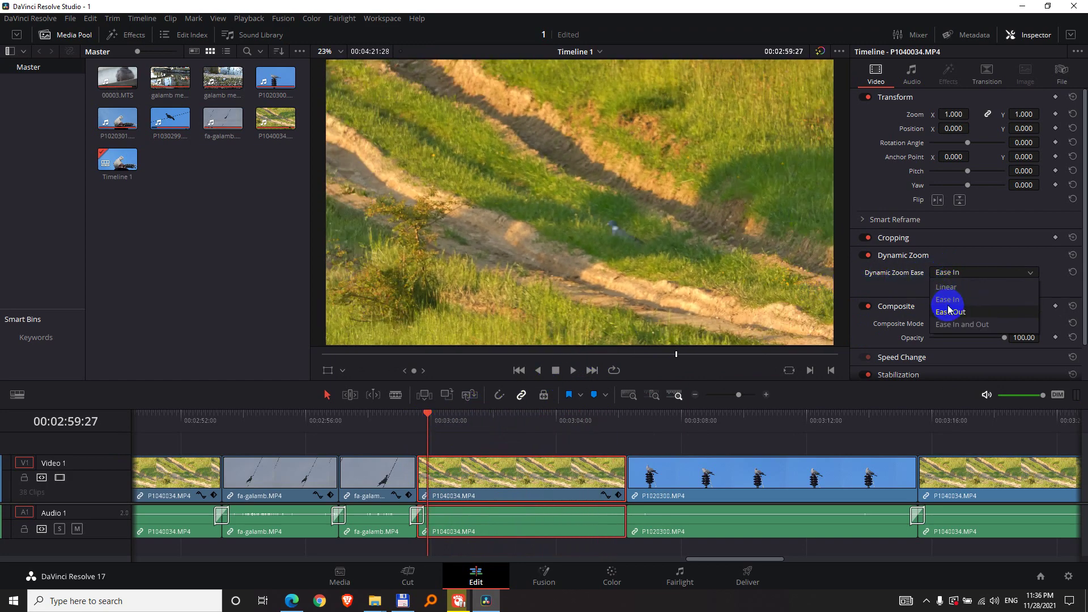
pyautogui.click(946, 310)
pyautogui.click(573, 371)
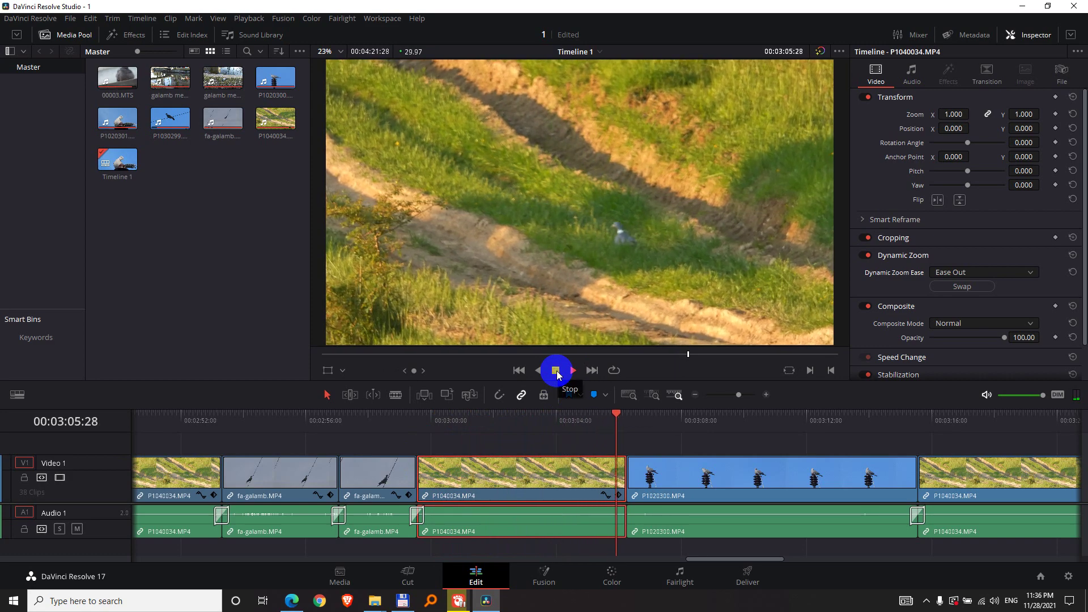
# Set the dynamic zoom ease to Ease In and Out and preview it
pyautogui.click(557, 371)
pyautogui.click(419, 417)
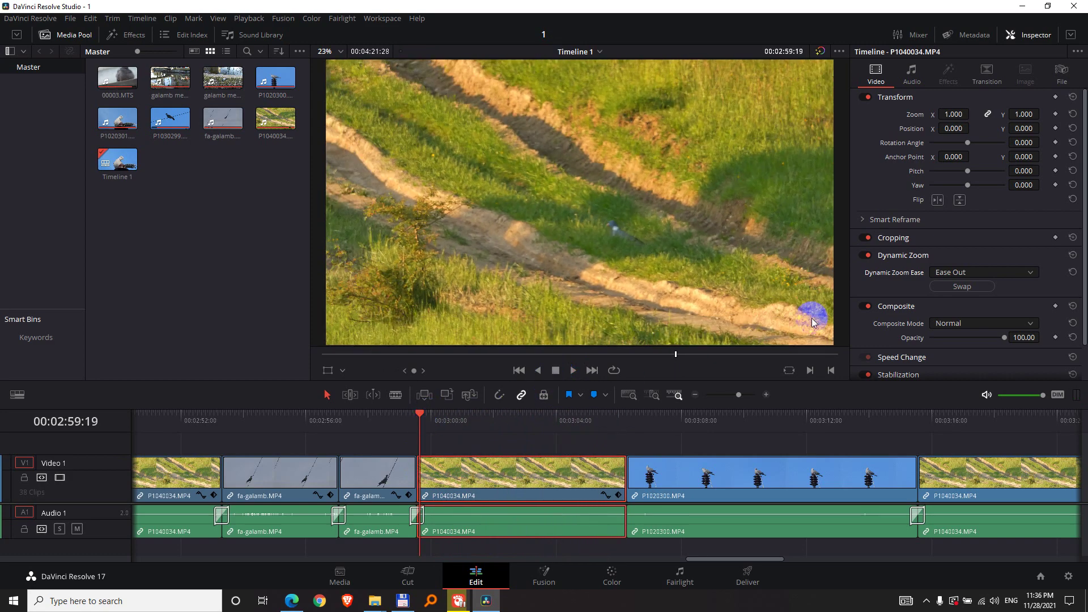
pyautogui.click(962, 272)
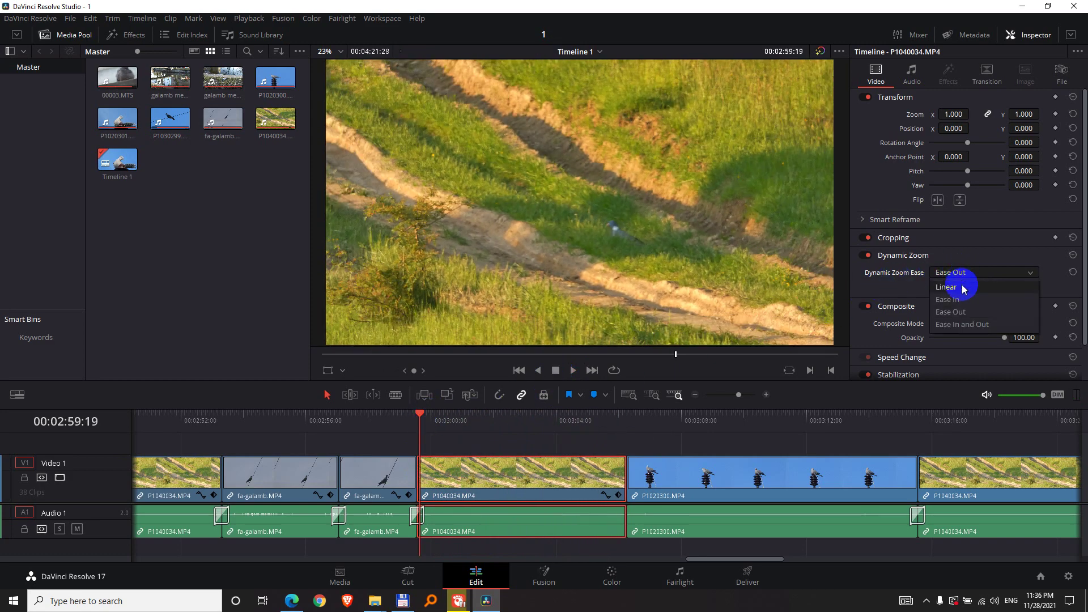
pyautogui.click(979, 326)
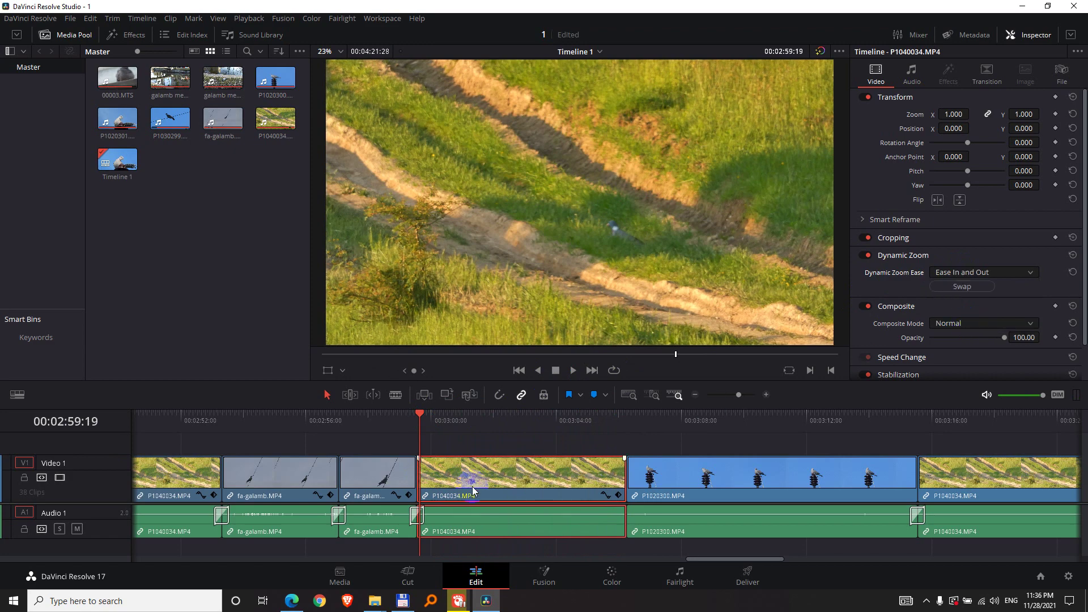
pyautogui.click(573, 371)
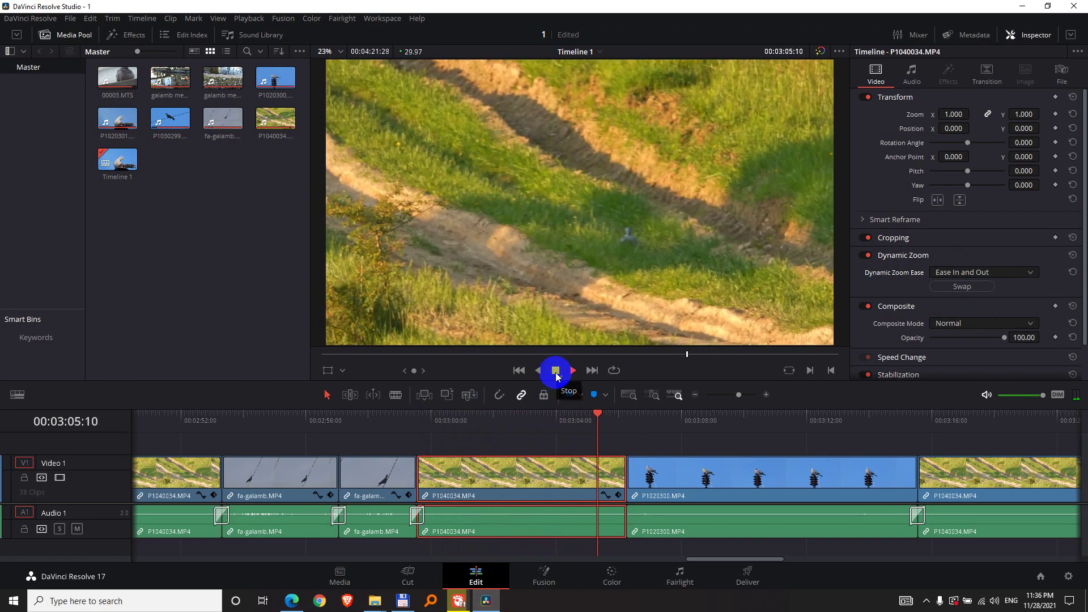
# Switch the dynamic zoom ease back to Linear and play it from the clip start
pyautogui.click(556, 370)
pyautogui.click(425, 420)
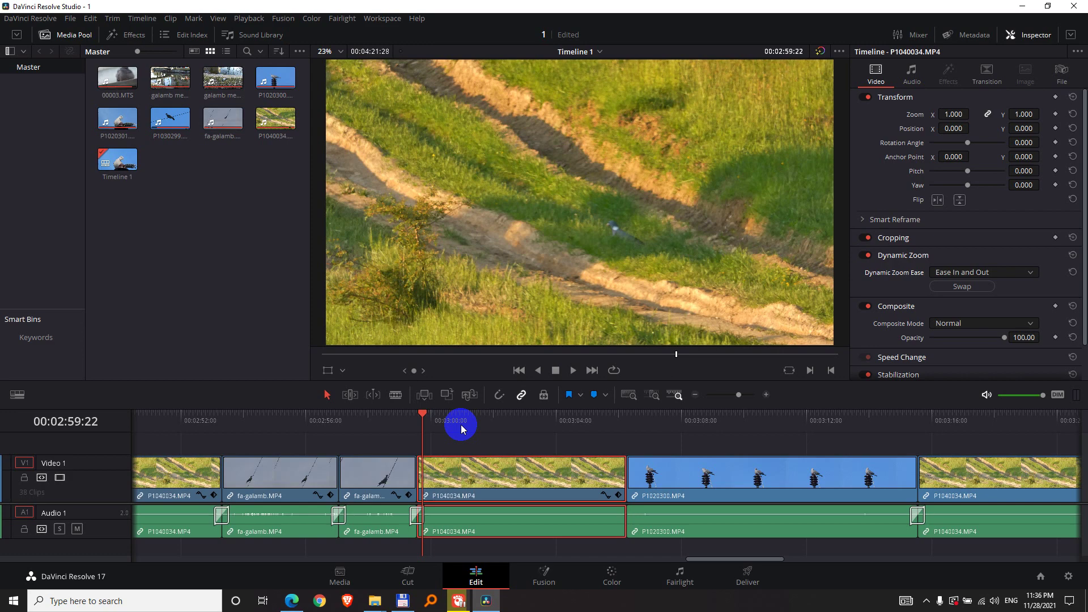
pyautogui.click(966, 274)
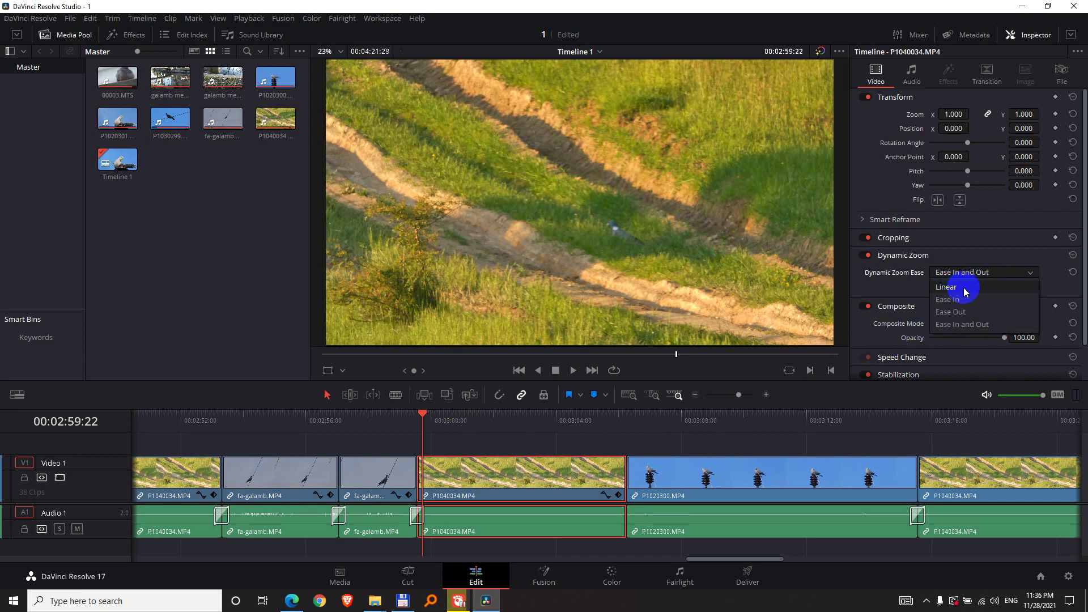
pyautogui.click(965, 289)
pyautogui.click(966, 285)
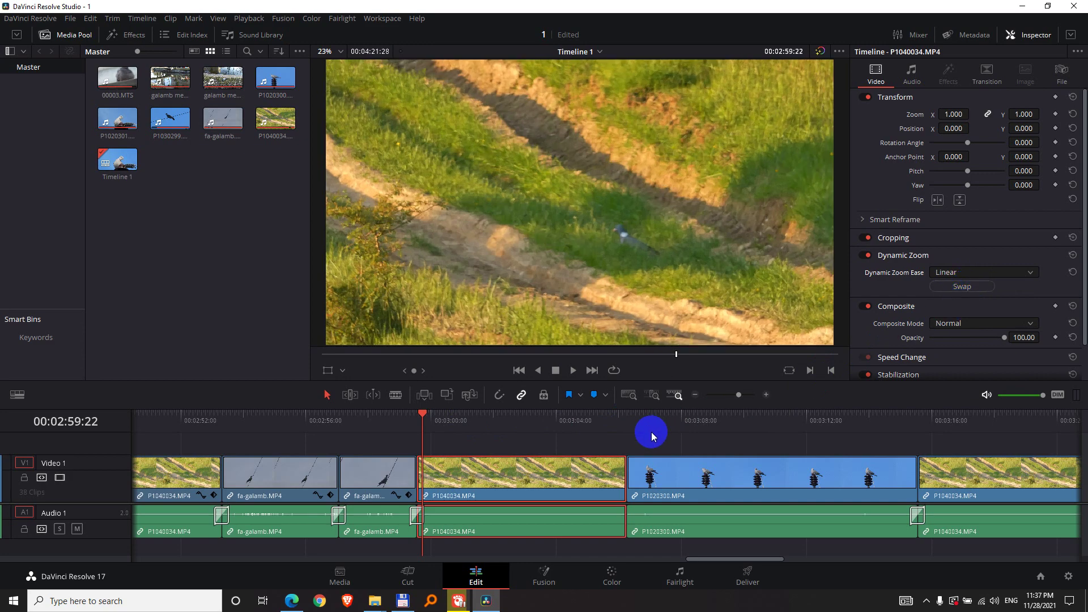
pyautogui.click(572, 370)
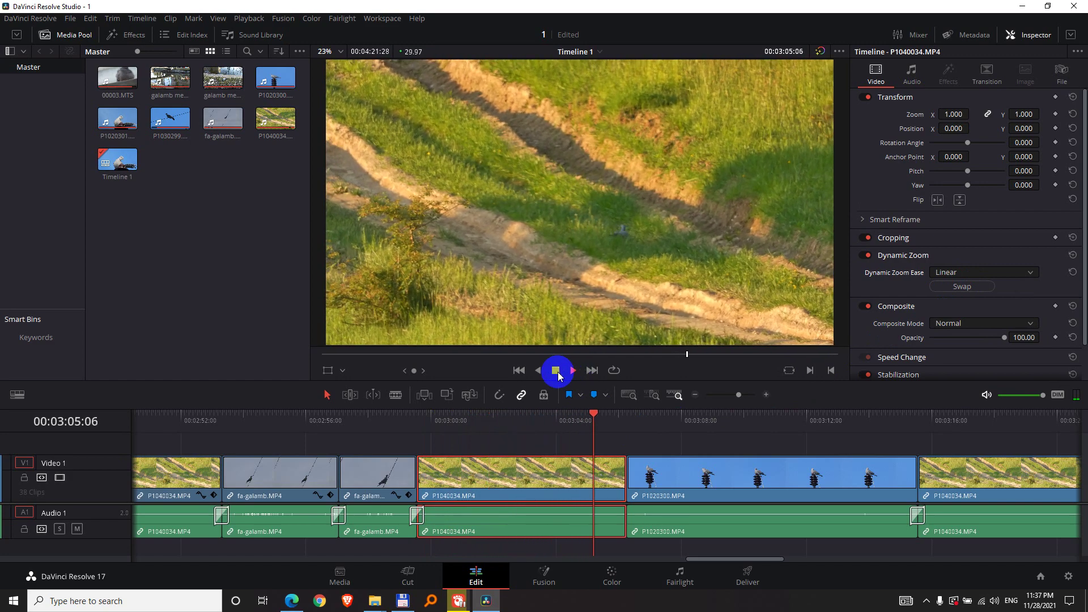
# Replay the Linear zoom once more from the start of the grass clip
pyautogui.click(557, 372)
pyautogui.click(423, 418)
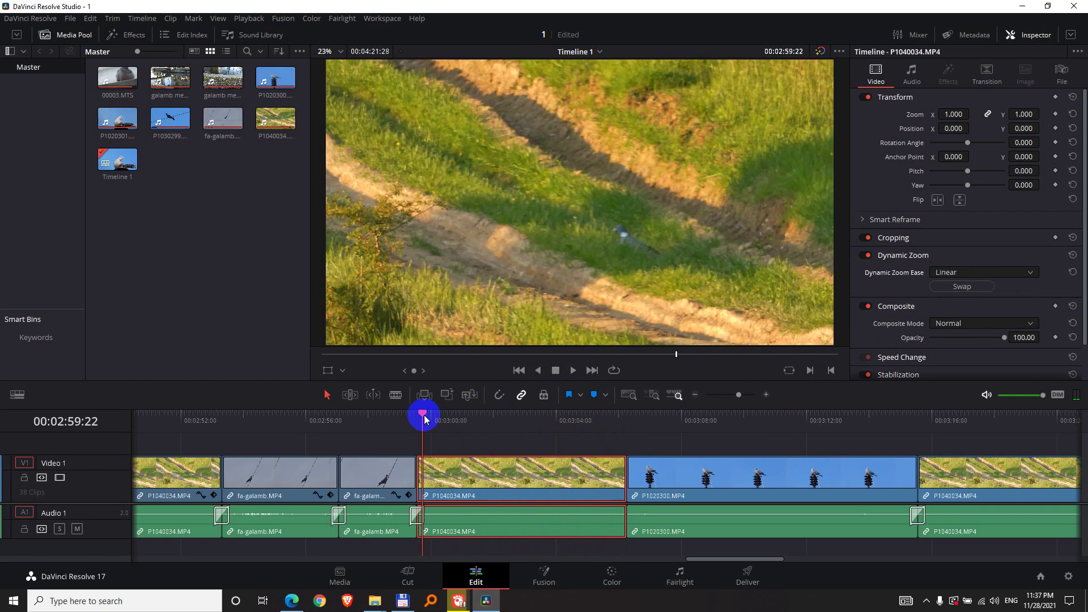
pyautogui.click(573, 371)
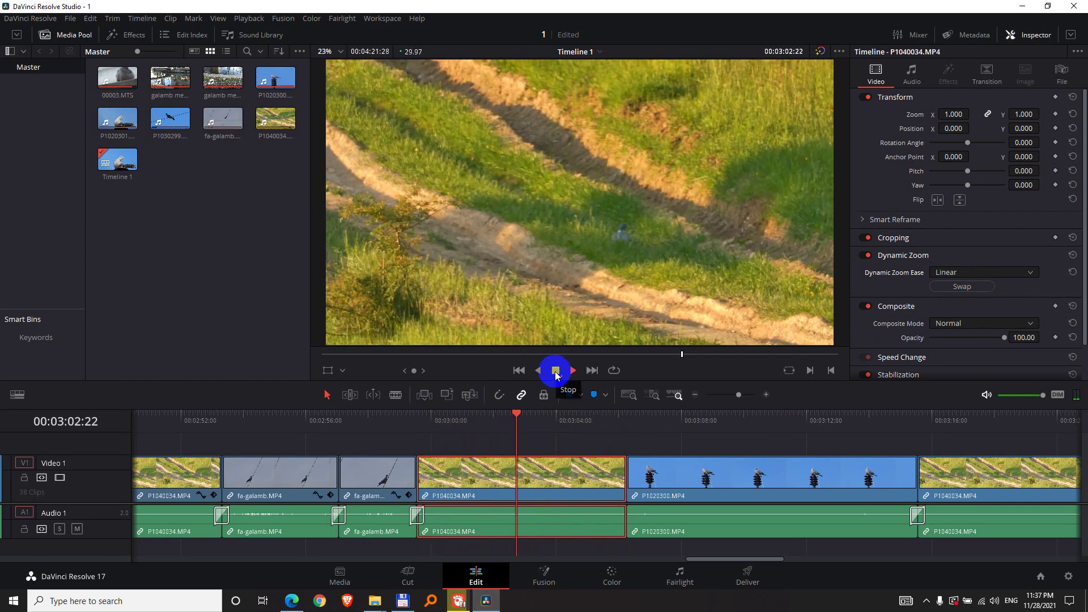
# Stop playback, return to the clip start, and switch off Dynamic Zoom for P1040034
pyautogui.click(556, 372)
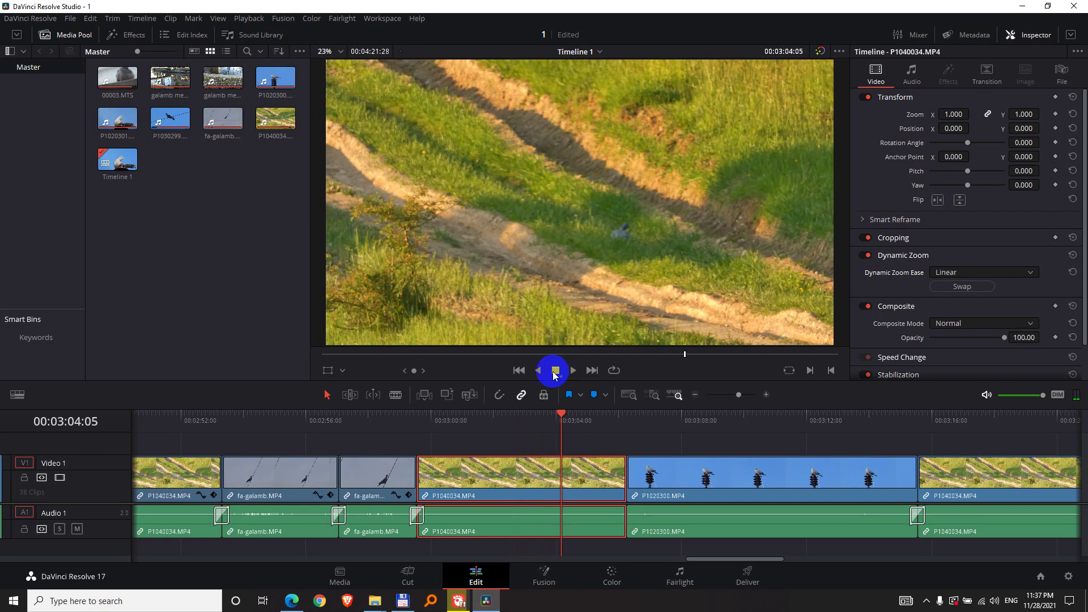
pyautogui.click(425, 418)
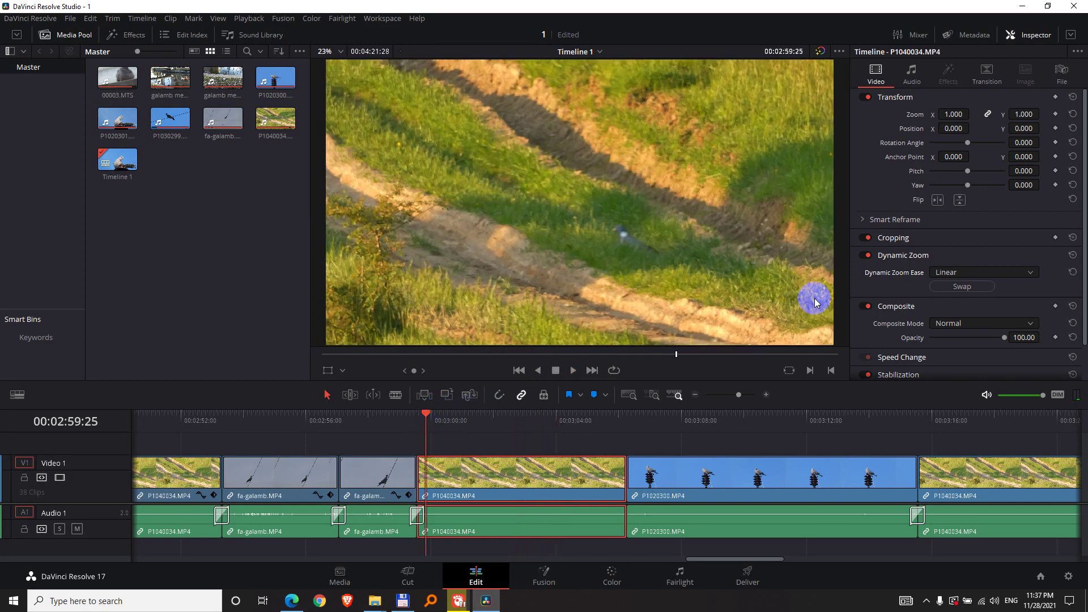
pyautogui.click(868, 256)
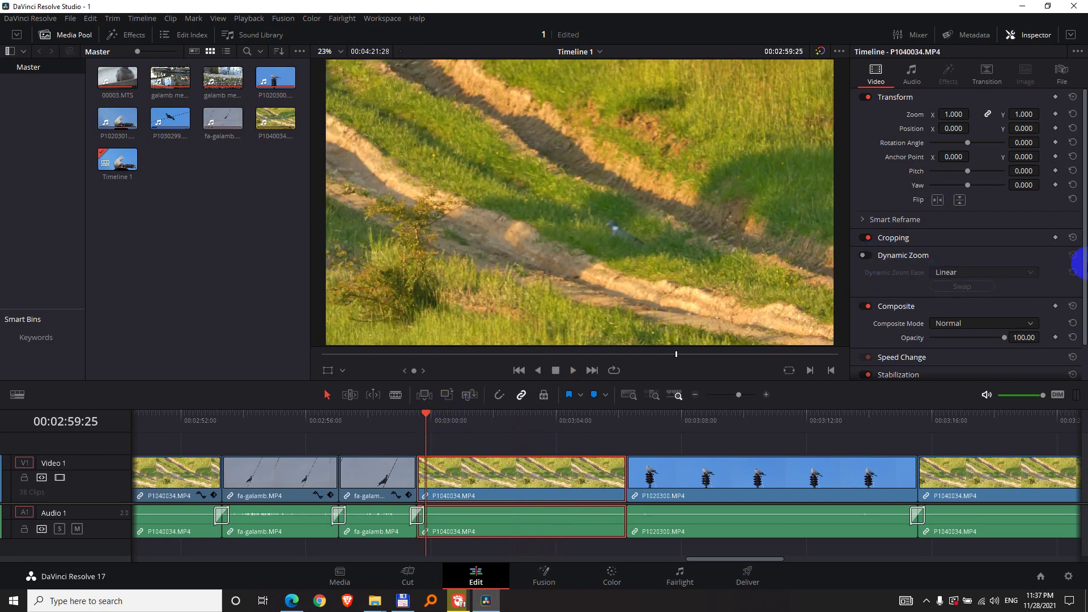